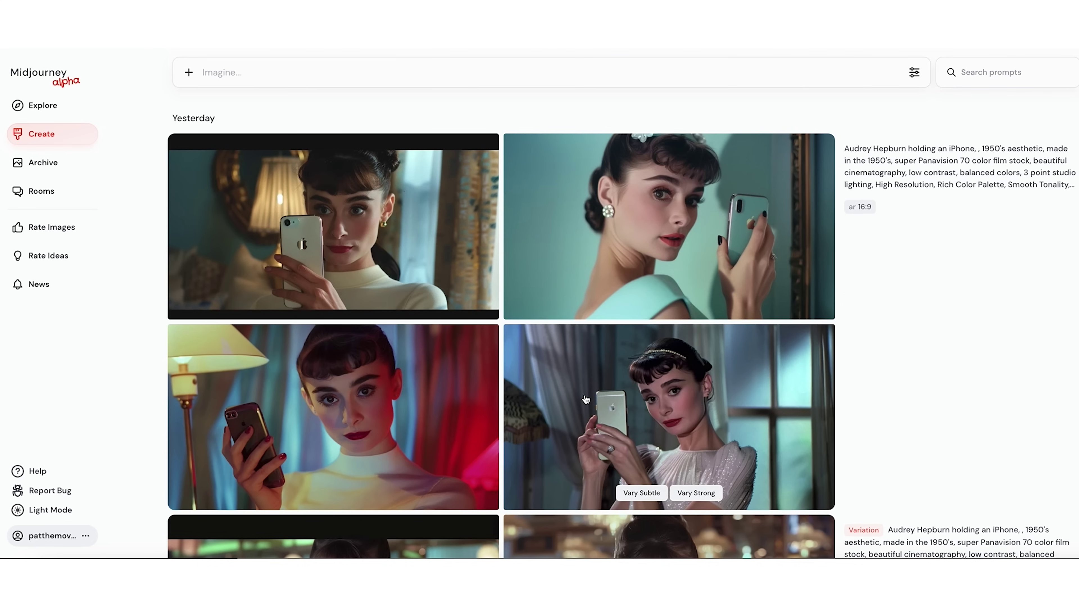
Enlarge the top-right teal-wall portrait of the woman with the iPhone, then browse further down the grids
{"action": "scroll", "coordinate": [585, 399], "scroll_direction": "down", "scroll_amount": 7}
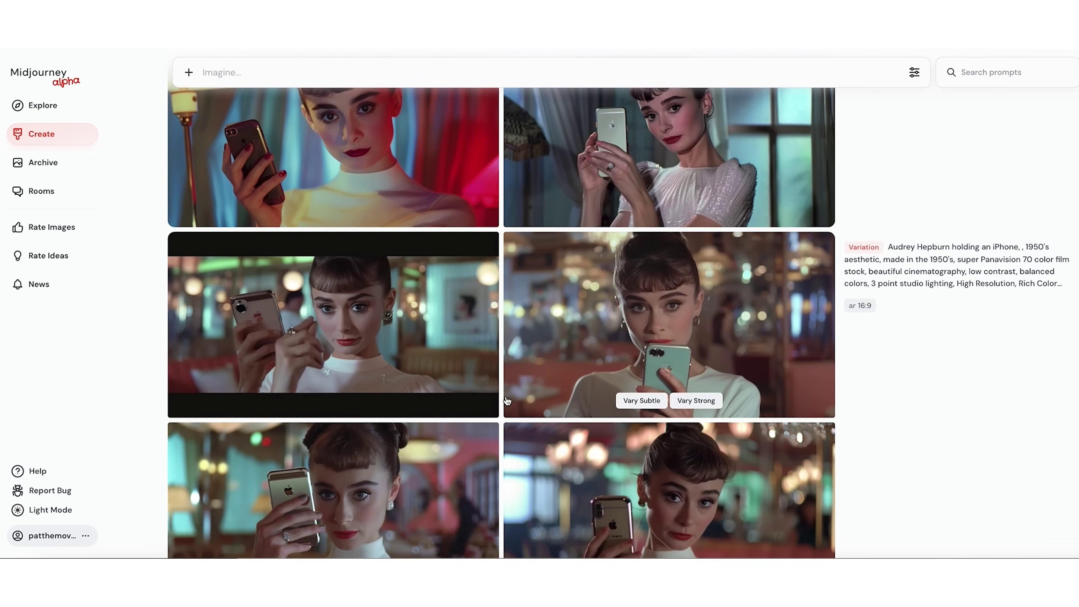
{"action": "scroll", "coordinate": [617, 387], "scroll_direction": "up", "scroll_amount": 7}
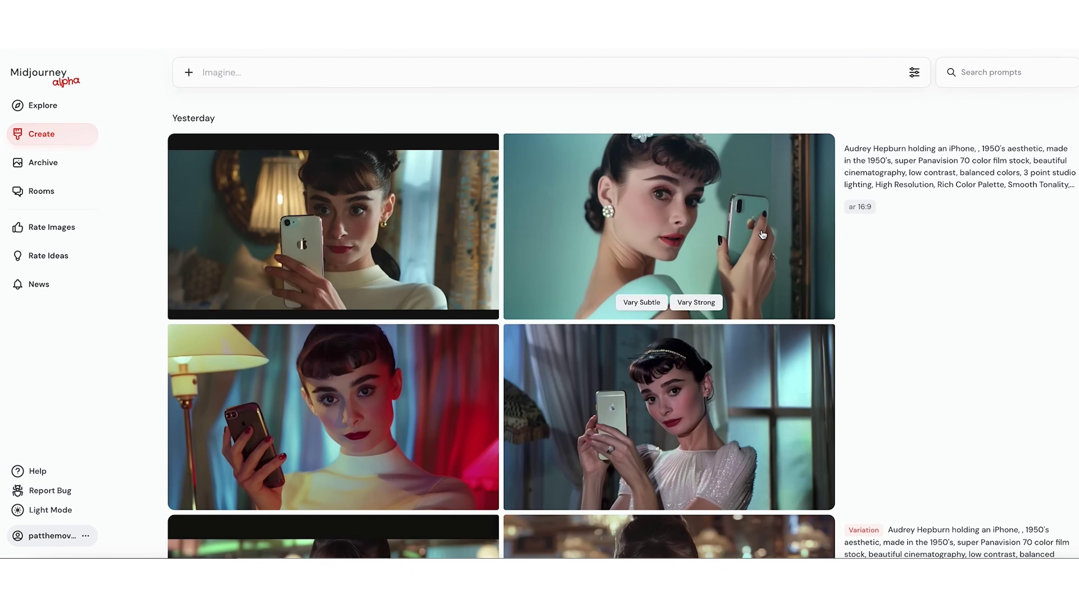
{"action": "left_click", "coordinate": [620, 277]}
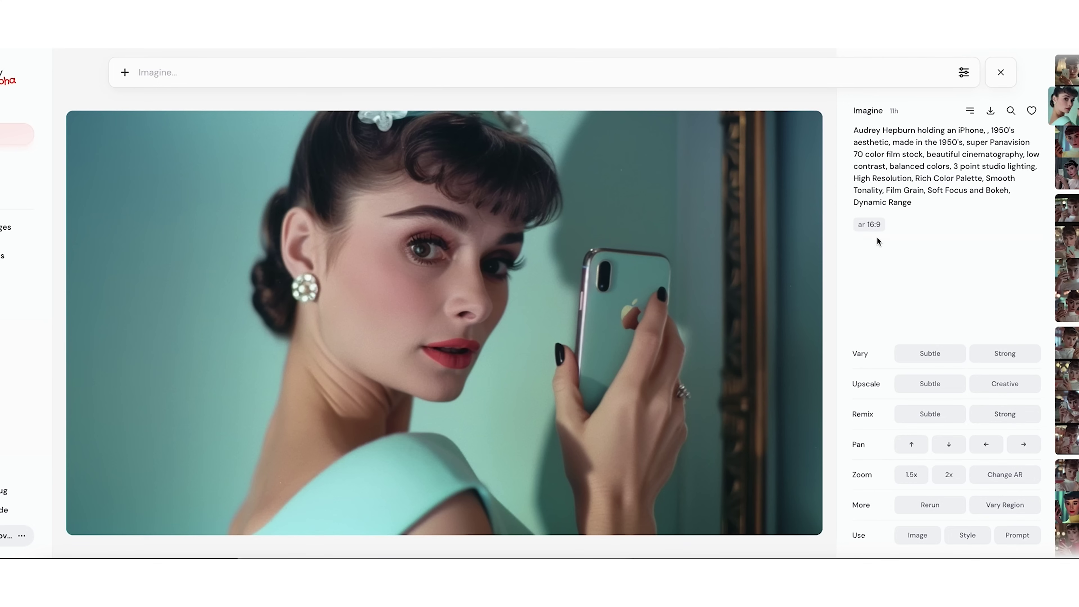
{"action": "key", "text": "Escape"}
{"action": "mouse_move", "coordinate": [647, 291]}
{"action": "scroll", "coordinate": [647, 291], "scroll_direction": "down", "scroll_amount": 9}
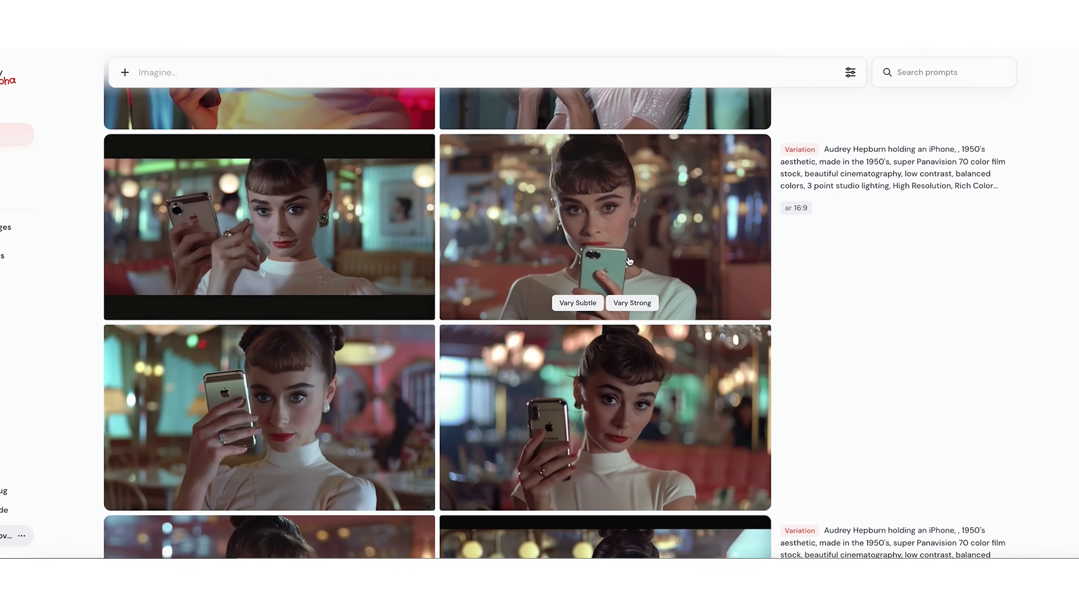
{"action": "mouse_move", "coordinate": [806, 252]}
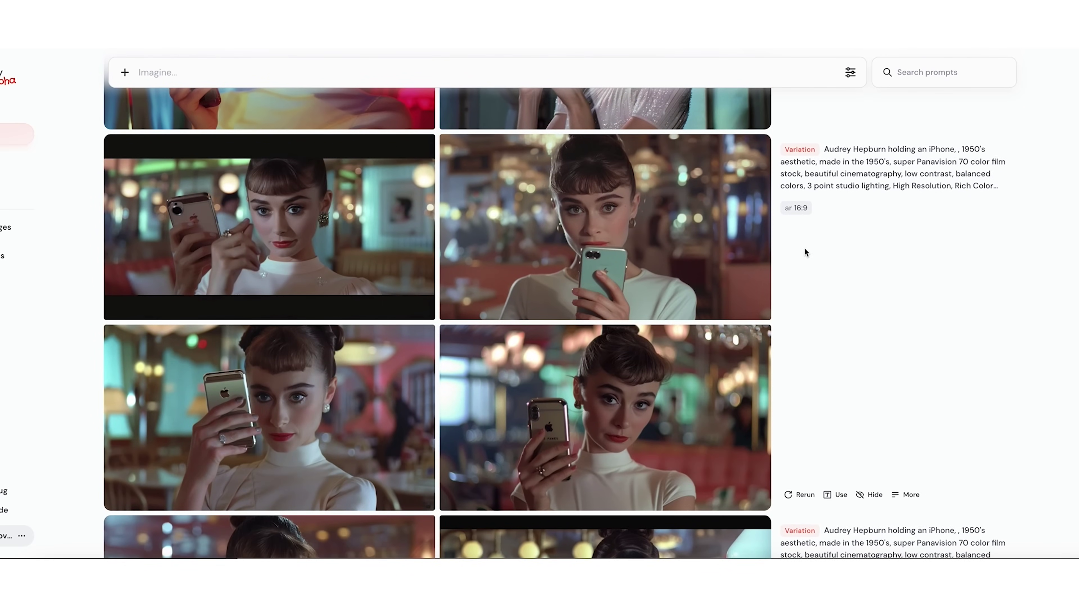
{"action": "scroll", "coordinate": [721, 292], "scroll_direction": "down", "scroll_amount": 3}
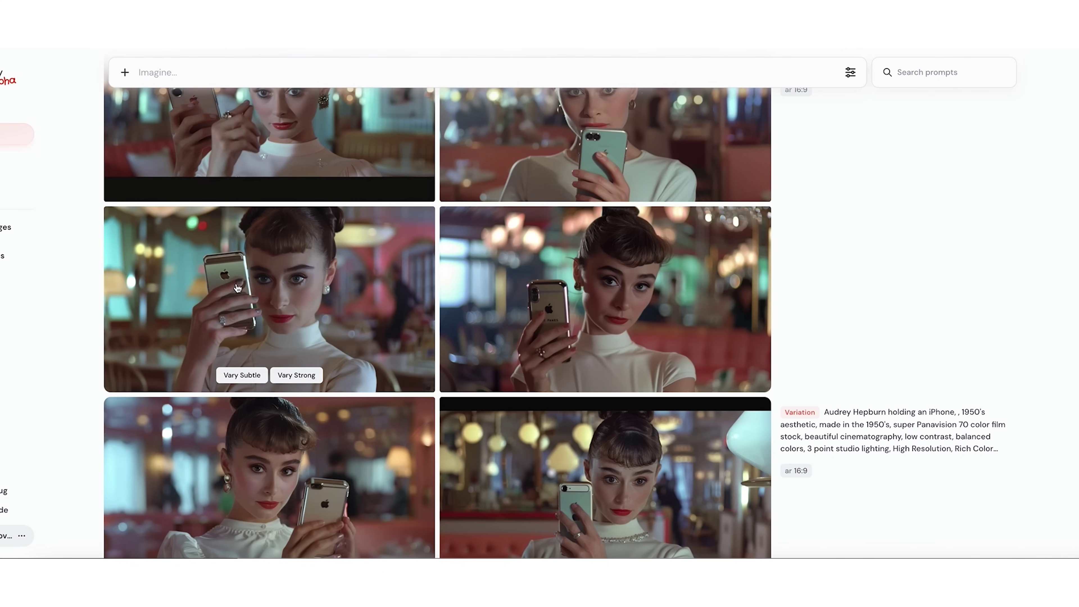
{"action": "scroll", "coordinate": [349, 367], "scroll_direction": "down", "scroll_amount": 3}
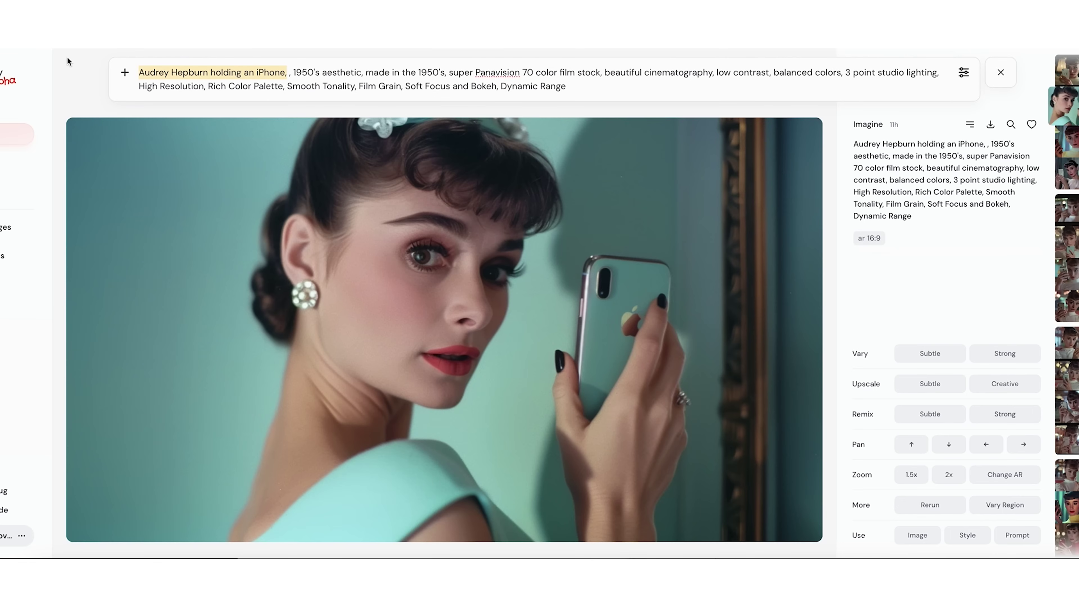
Replace the prompt's subject with 'Keanu reeves wearing horn rimmed glasses in a public library' and generate
{"action": "key", "text": "BackSpace"}
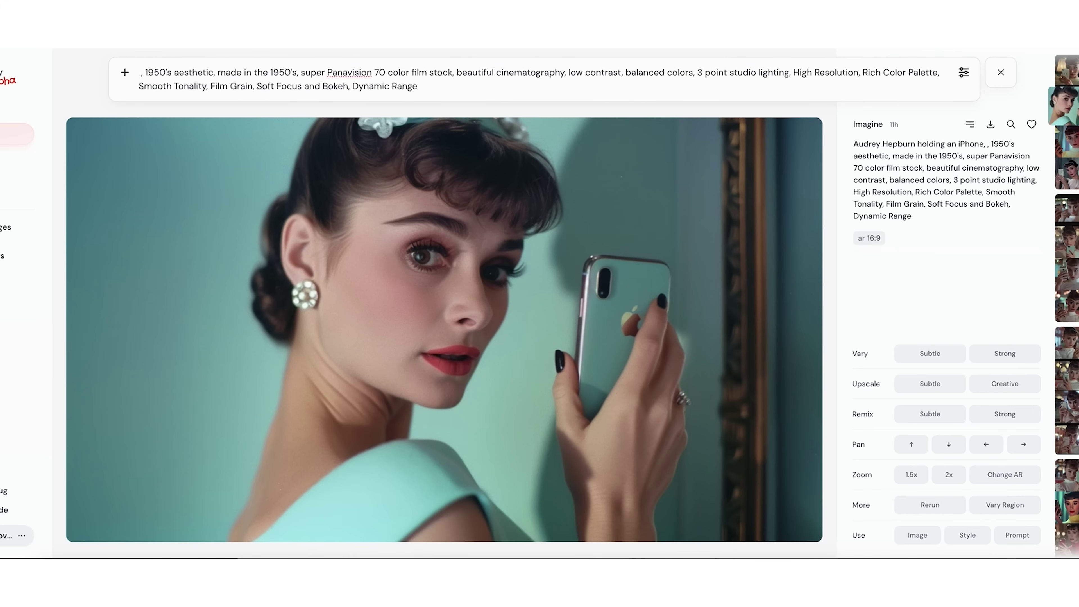
{"action": "type", "text": ","}
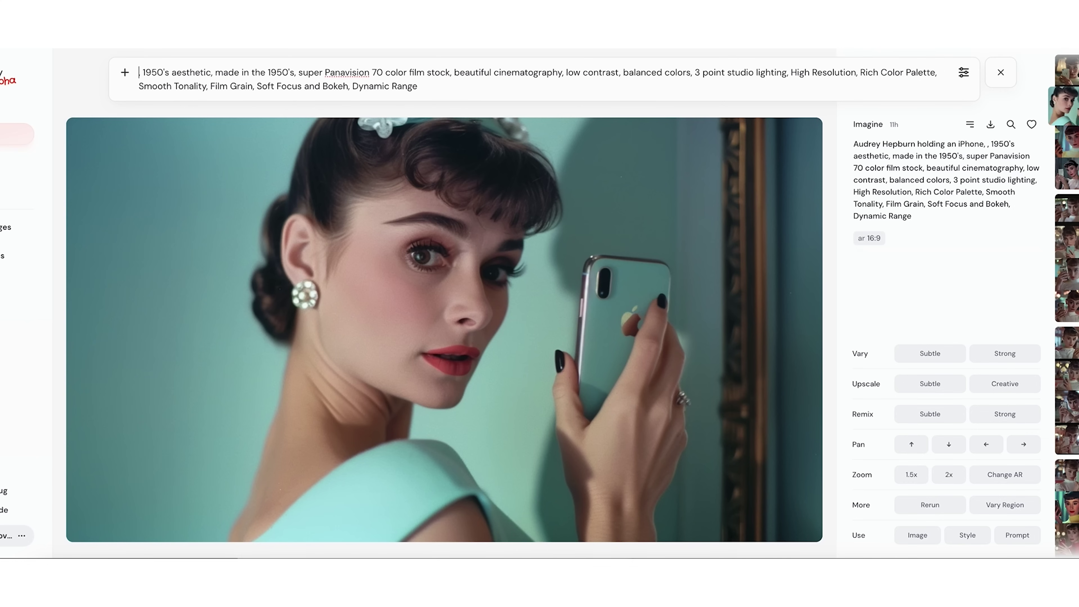
{"action": "type", "text": "Keanu reeves wearing horn rimmed glasses in a public library"}
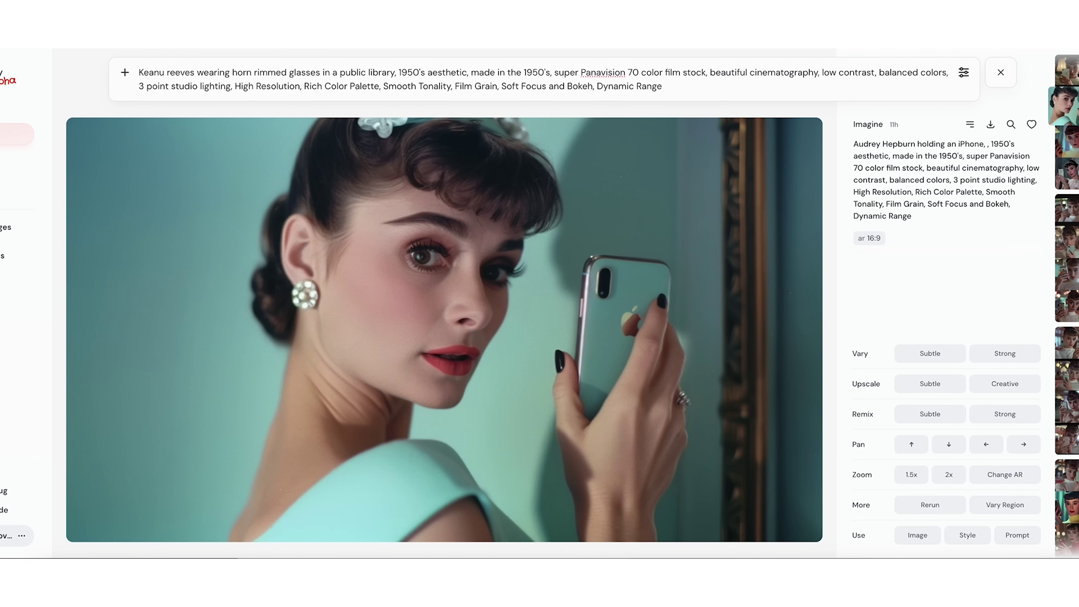
{"action": "key", "text": "Return"}
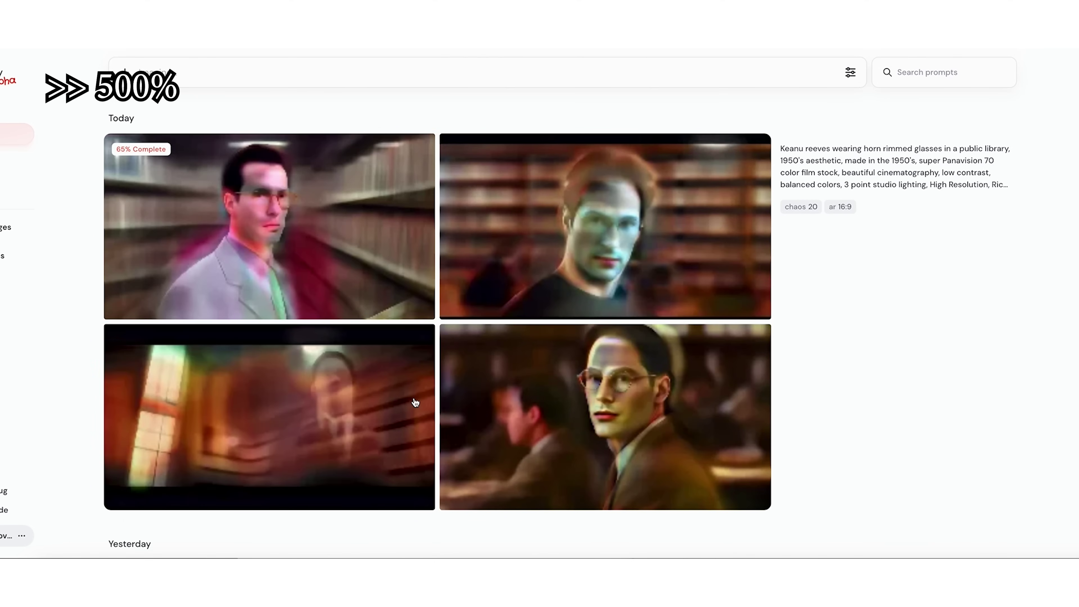
Once the four library images finish, enlarge the top-right close-up portrait for a look
{"action": "mouse_move", "coordinate": [790, 339]}
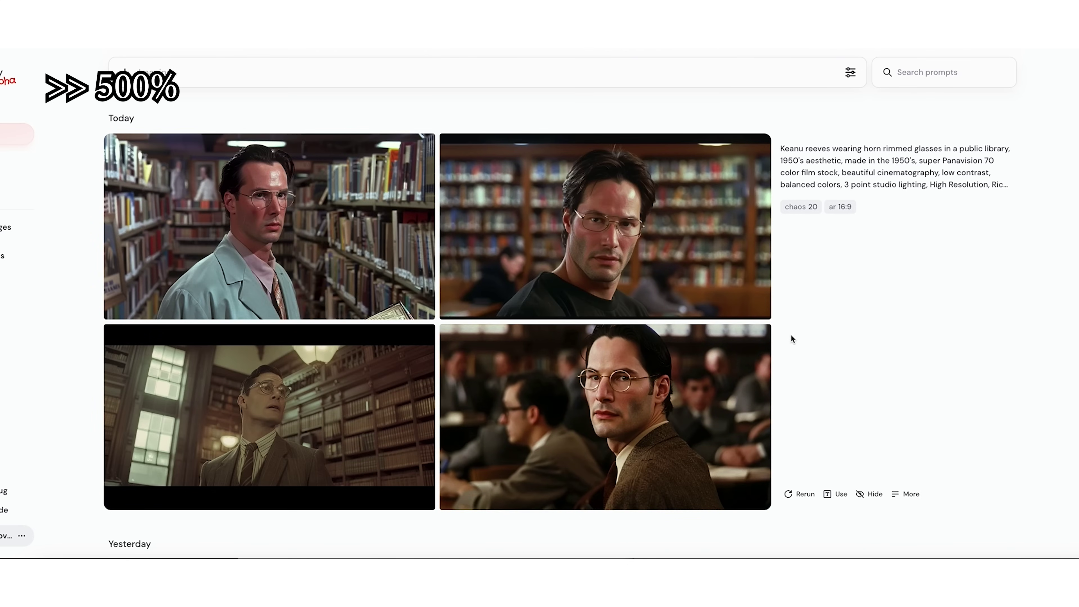
{"action": "mouse_move", "coordinate": [635, 422]}
{"action": "mouse_move", "coordinate": [207, 411]}
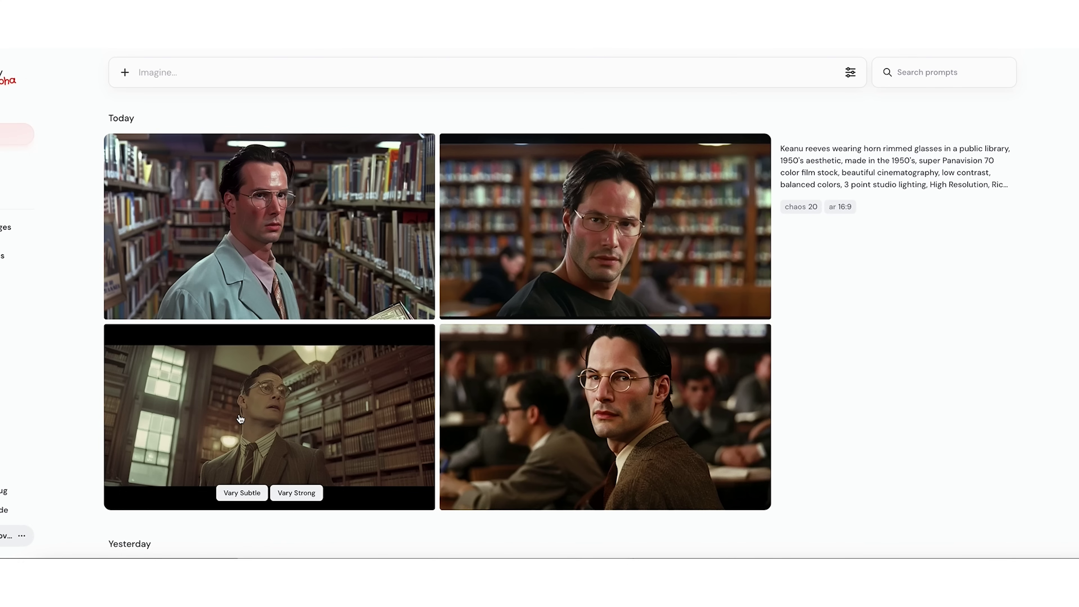
{"action": "mouse_move", "coordinate": [289, 253]}
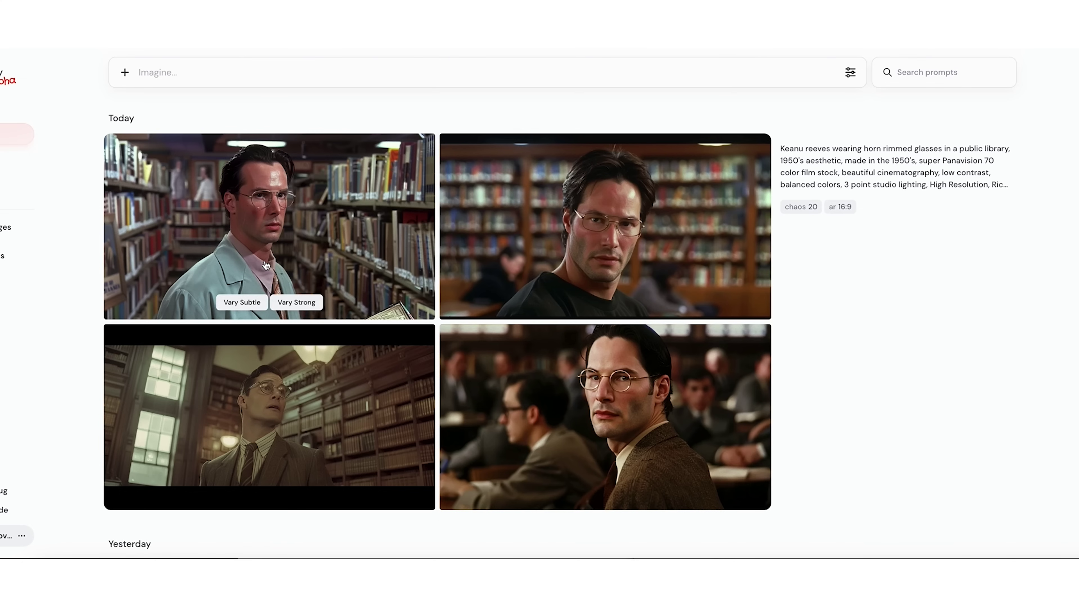
{"action": "mouse_move", "coordinate": [457, 406]}
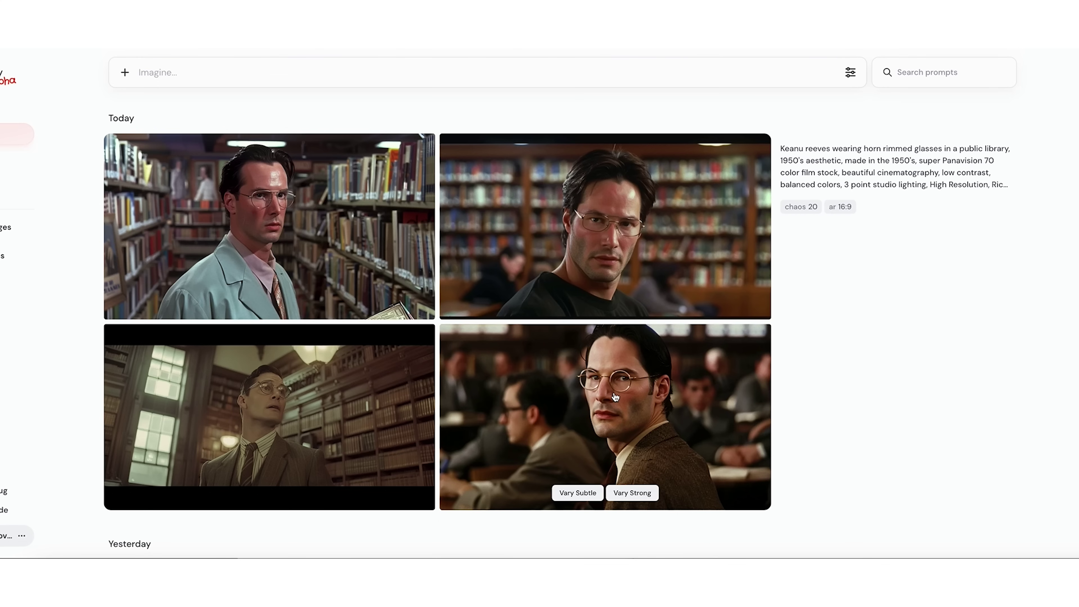
{"action": "mouse_move", "coordinate": [663, 237]}
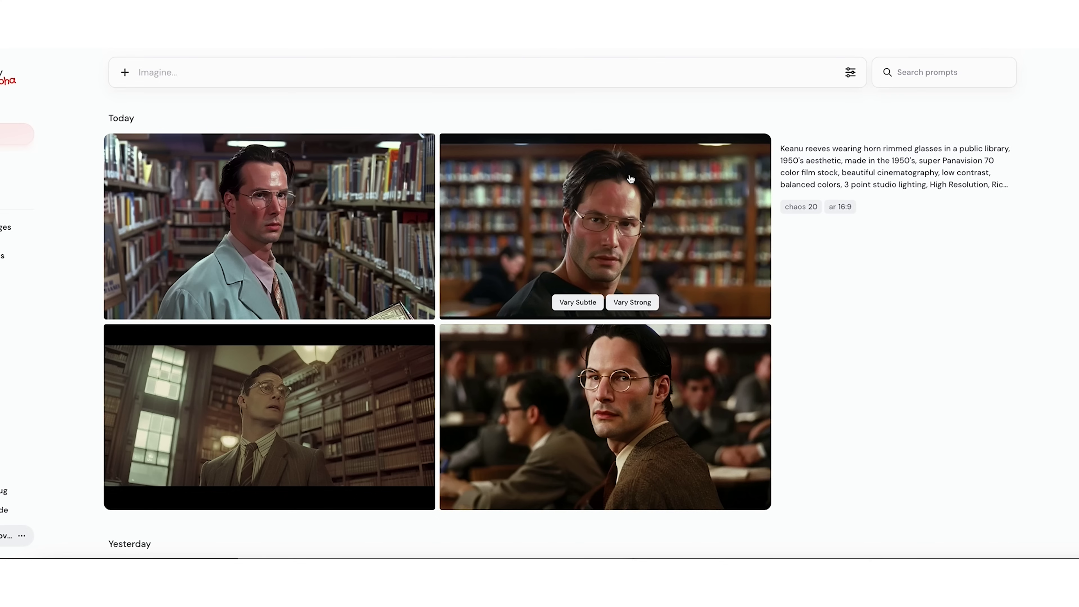
{"action": "left_click", "coordinate": [572, 276]}
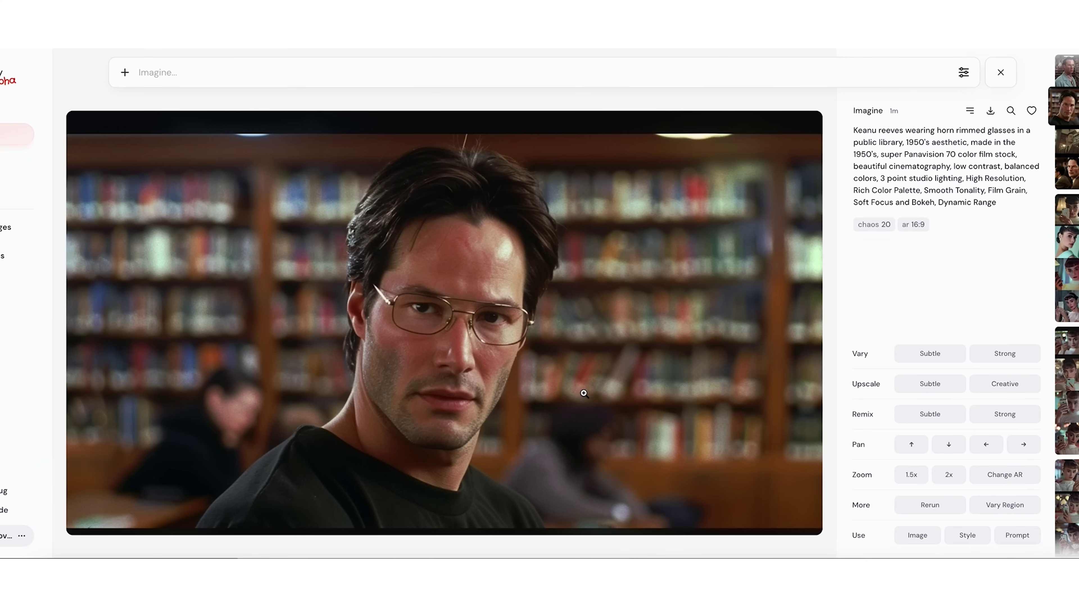
{"action": "key", "text": "Escape"}
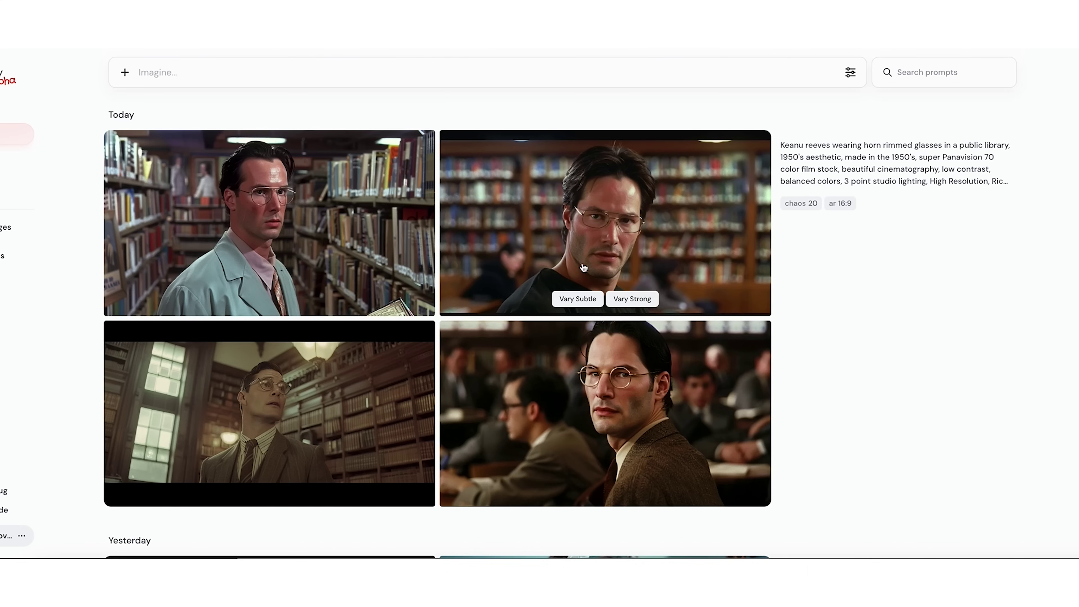
{"action": "mouse_move", "coordinate": [804, 492]}
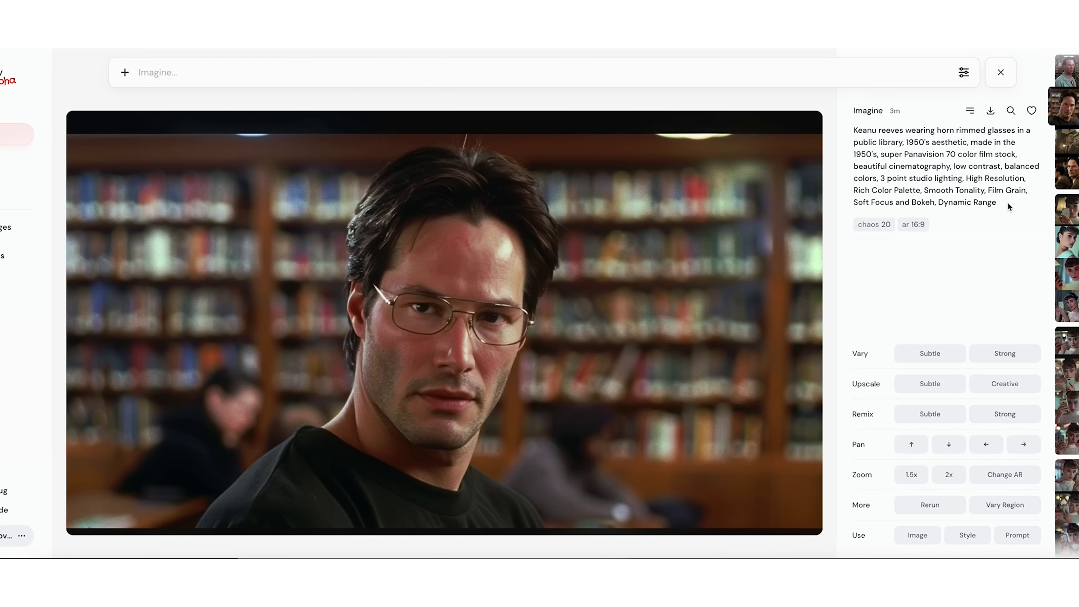
Paste the library image's prompt into the prompt bar, remove its subject phrase, and add --cref
{"action": "left_click_drag", "start_coordinate": [1002, 202], "coordinate": [852, 136]}
{"action": "key", "text": "ctrl+c"}
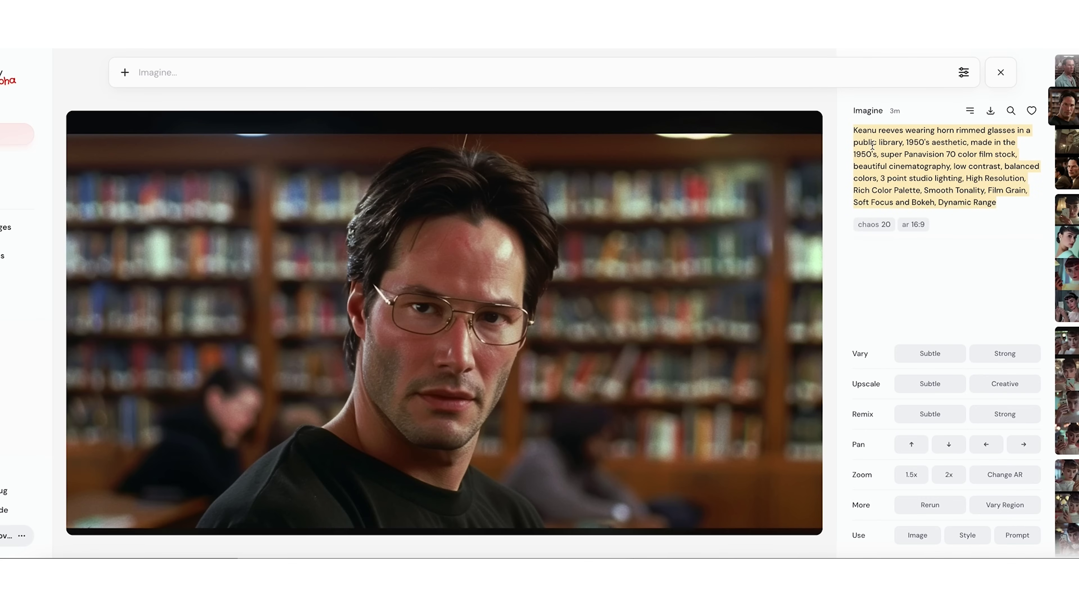
{"action": "left_click", "coordinate": [266, 63]}
{"action": "key", "text": "ctrl+v"}
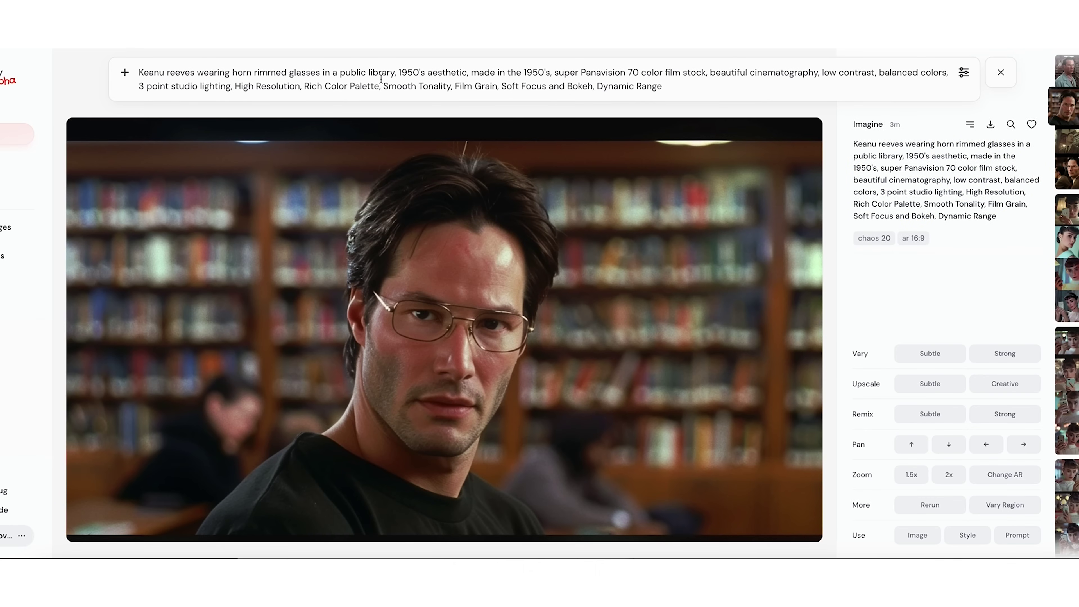
{"action": "left_click_drag", "start_coordinate": [393, 76], "coordinate": [114, 77]}
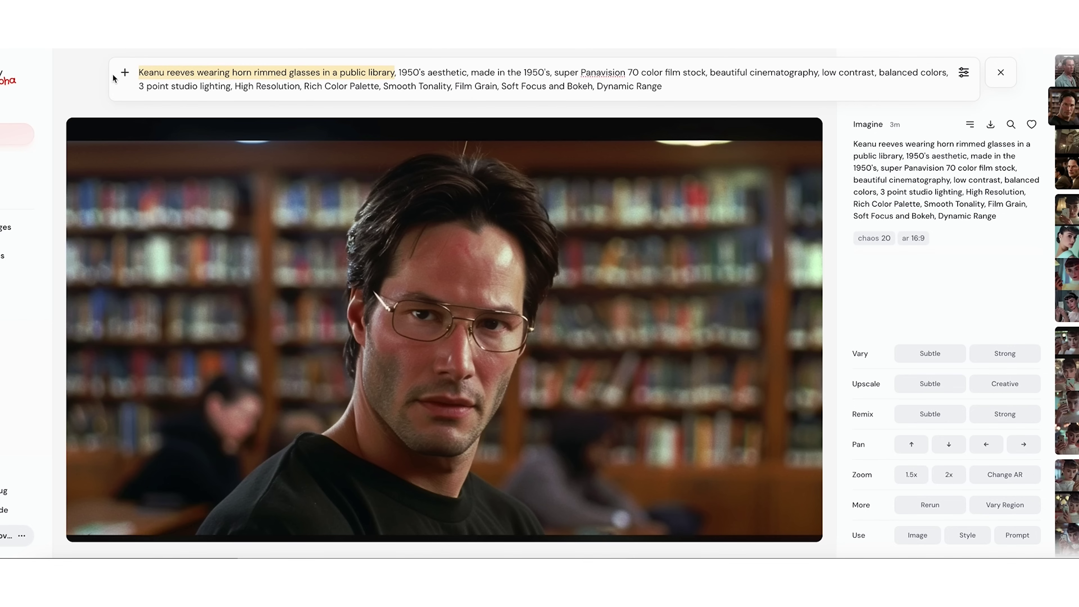
{"action": "key", "text": "BackSpace"}
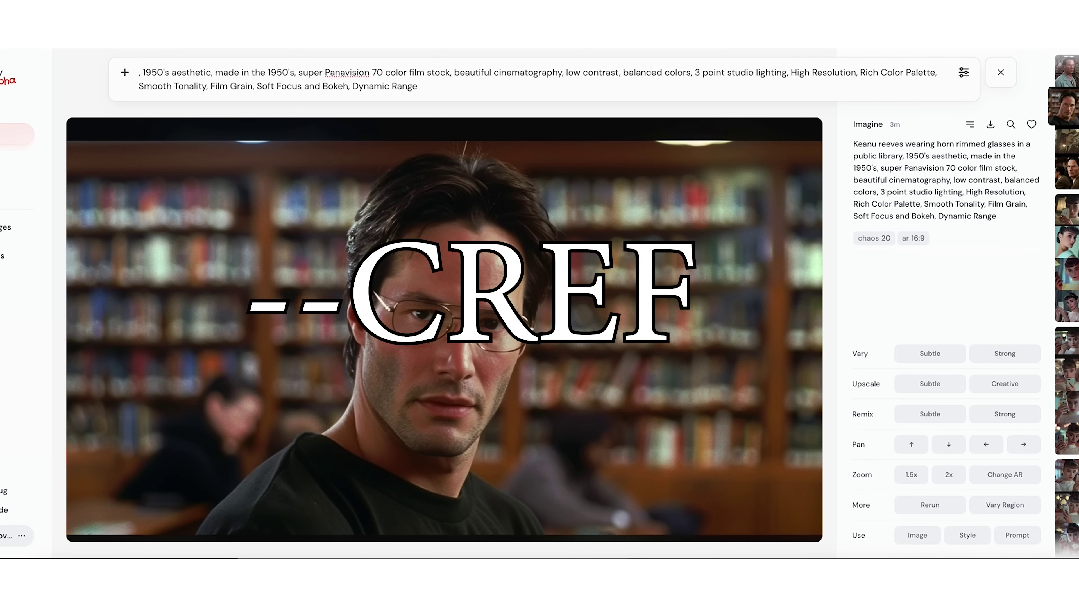
{"action": "type", "text": "--cref"}
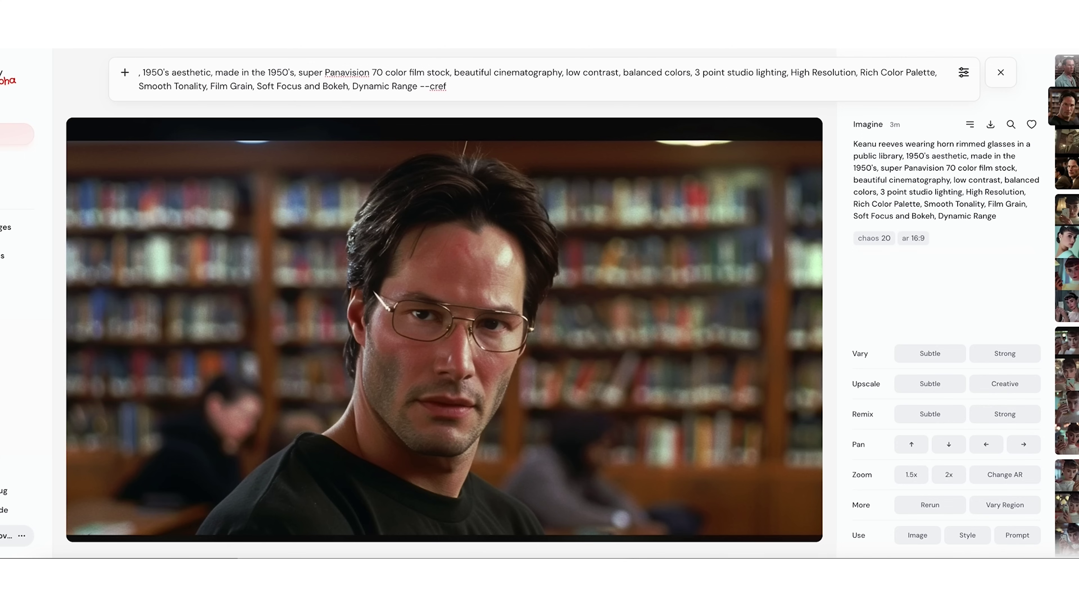
Use the library image's address as --cref, prepend 'in a public park at dusk', and generate
{"action": "right_click", "coordinate": [531, 220]}
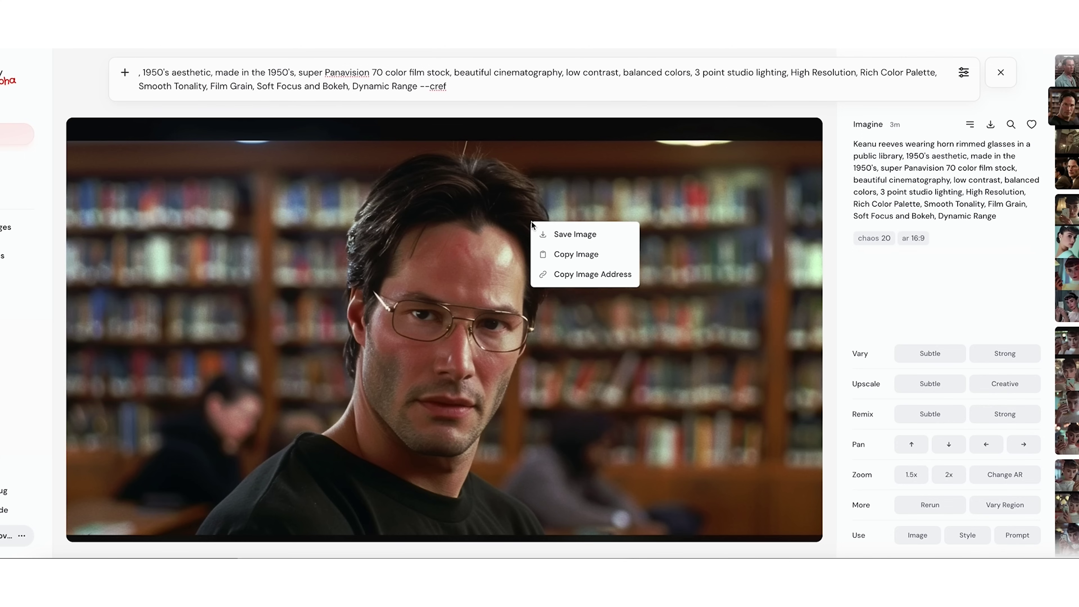
{"action": "left_click", "coordinate": [593, 274]}
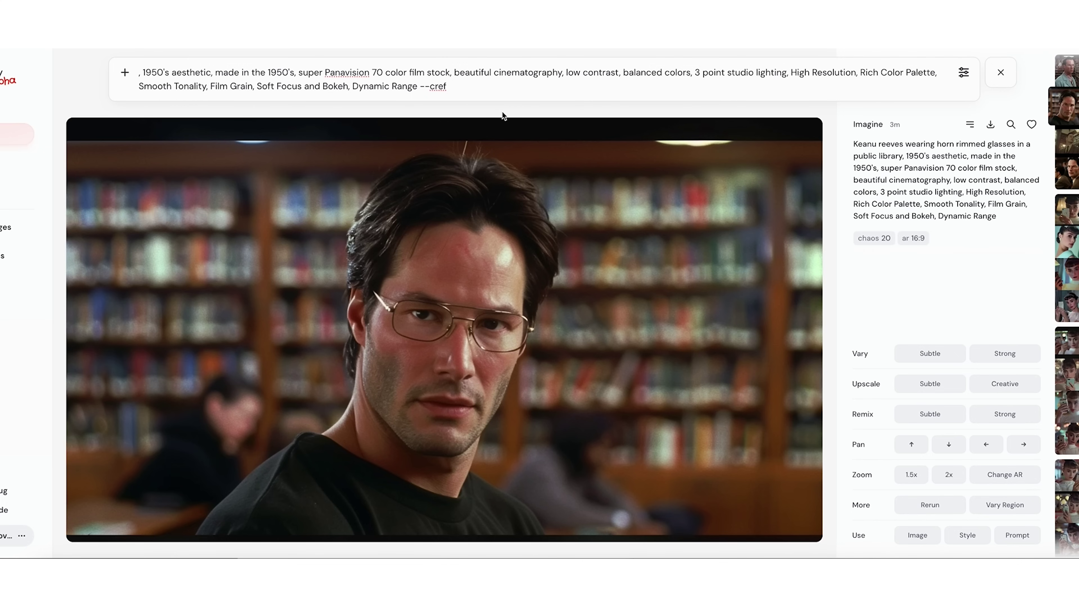
{"action": "key", "text": "ctrl+v"}
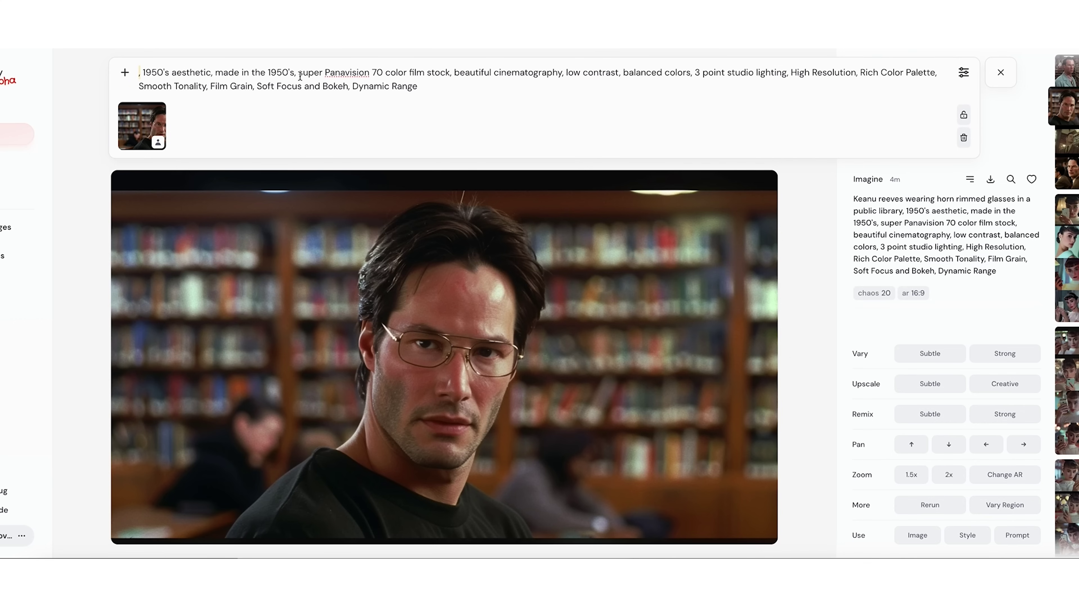
{"action": "type", "text": "in a publi"}
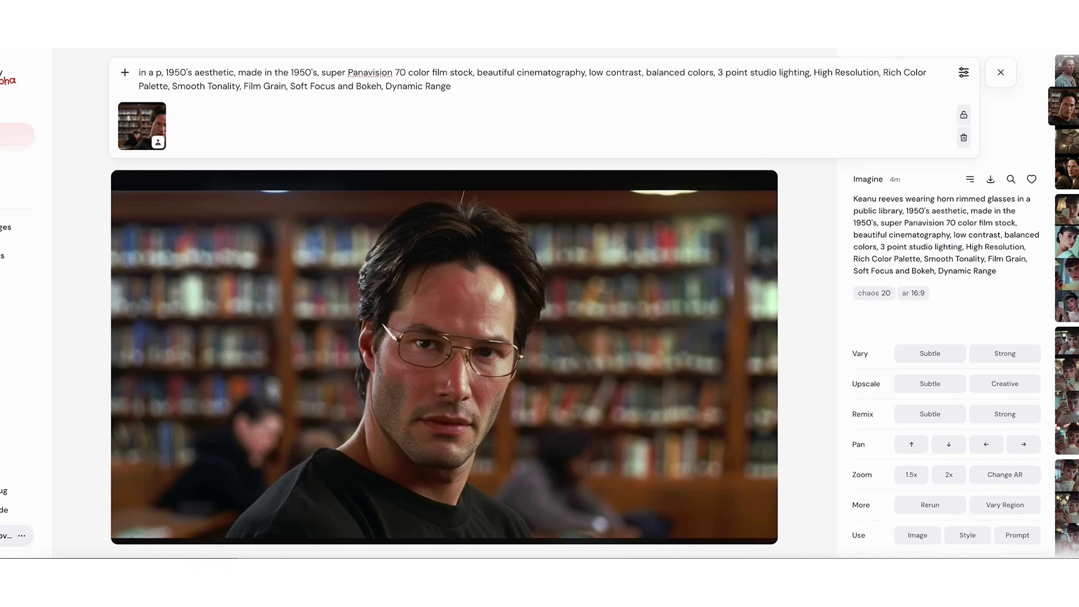
{"action": "type", "text": "c park "}
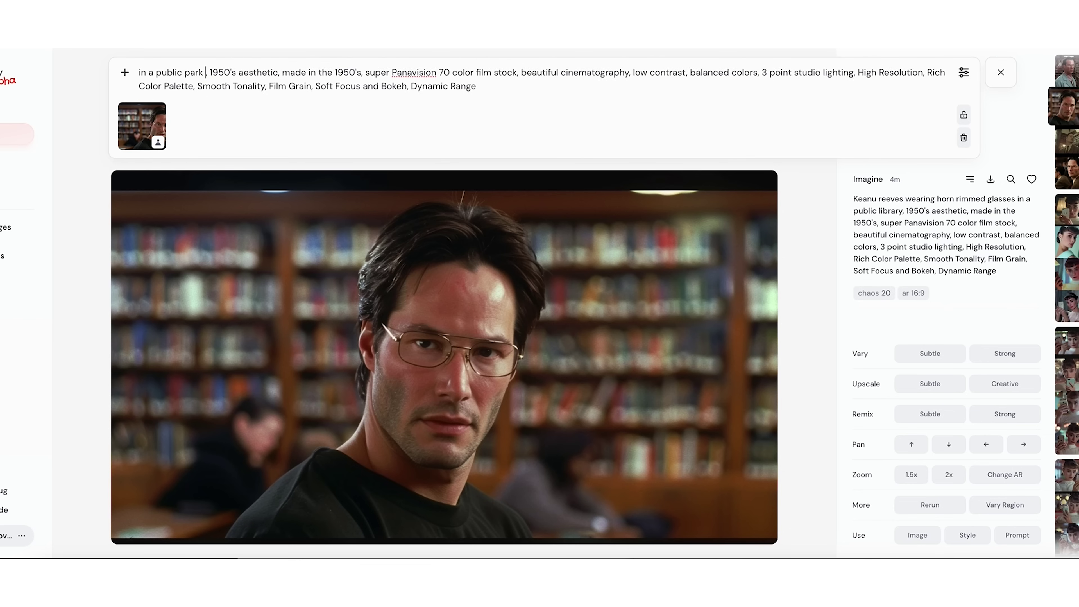
{"action": "type", "text": "at dusk"}
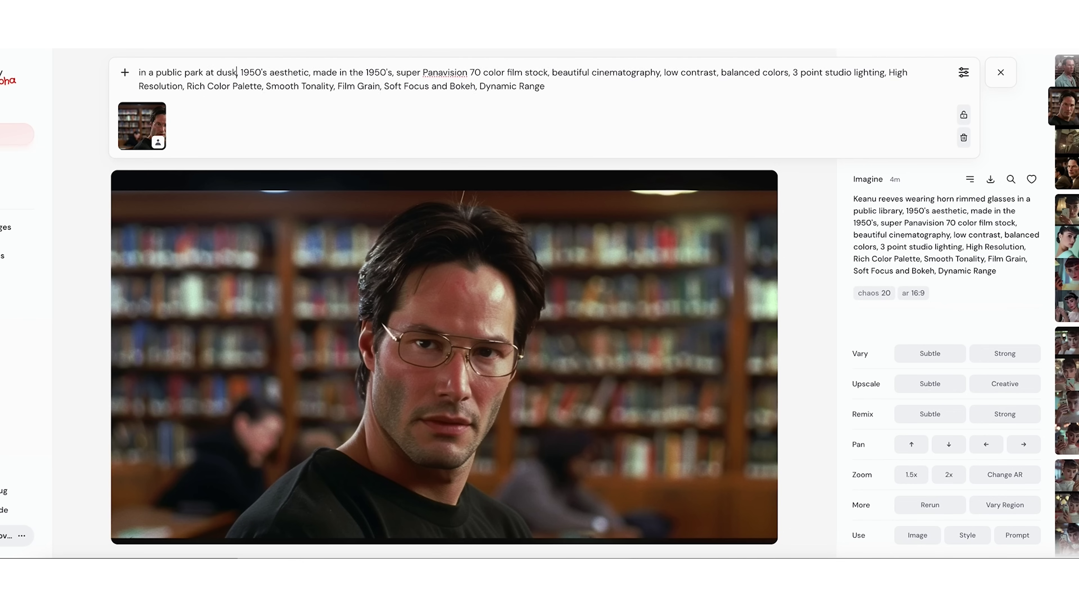
{"action": "key", "text": "Return"}
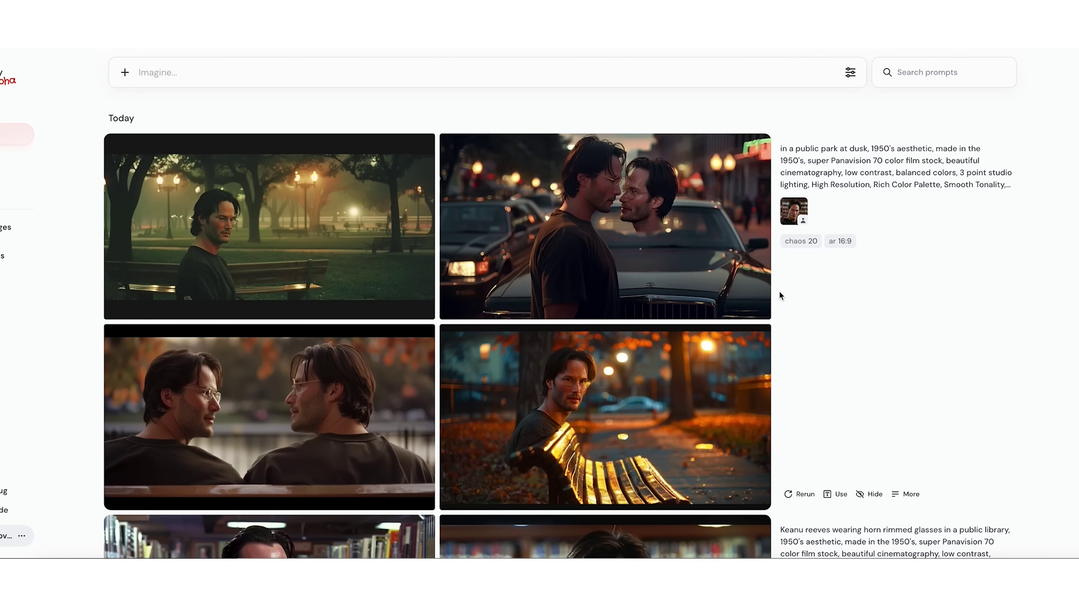
{"action": "left_click", "coordinate": [752, 340]}
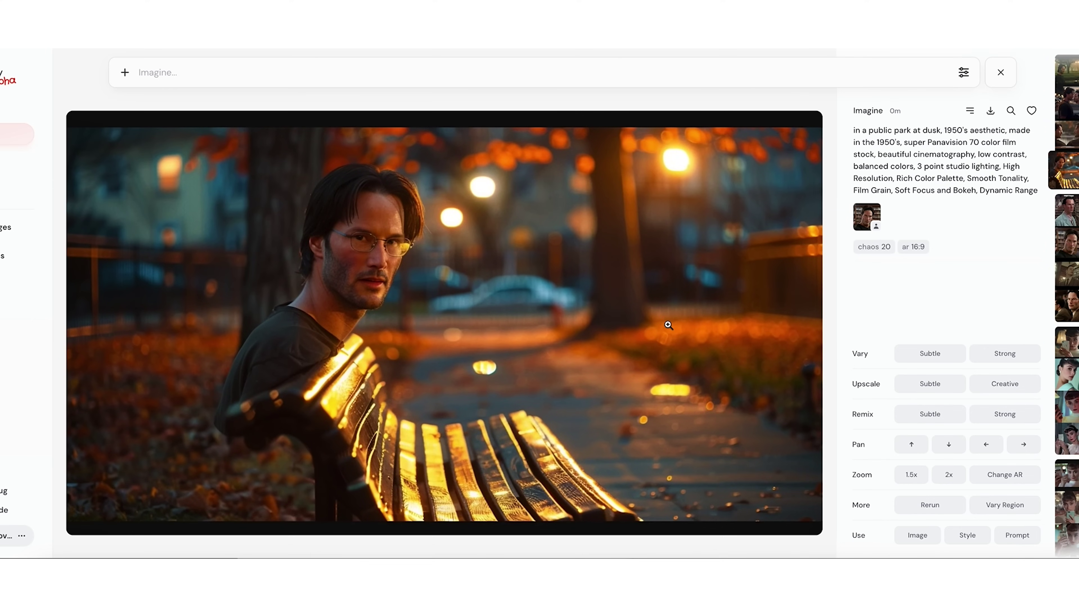
{"action": "key", "text": "Up"}
{"action": "key", "text": "Up"}
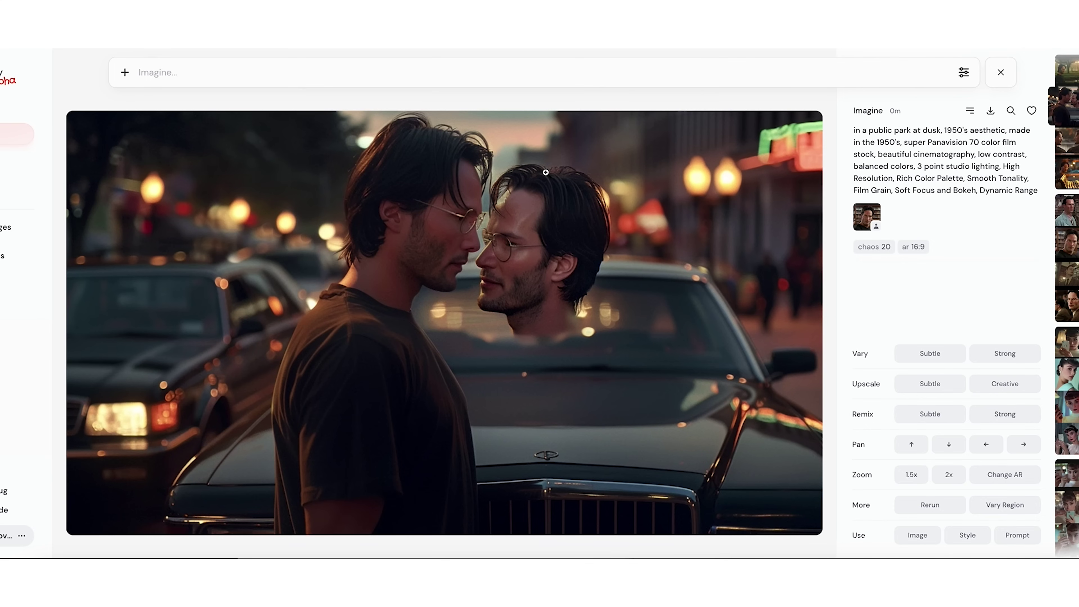
{"action": "left_click", "coordinate": [463, 99]}
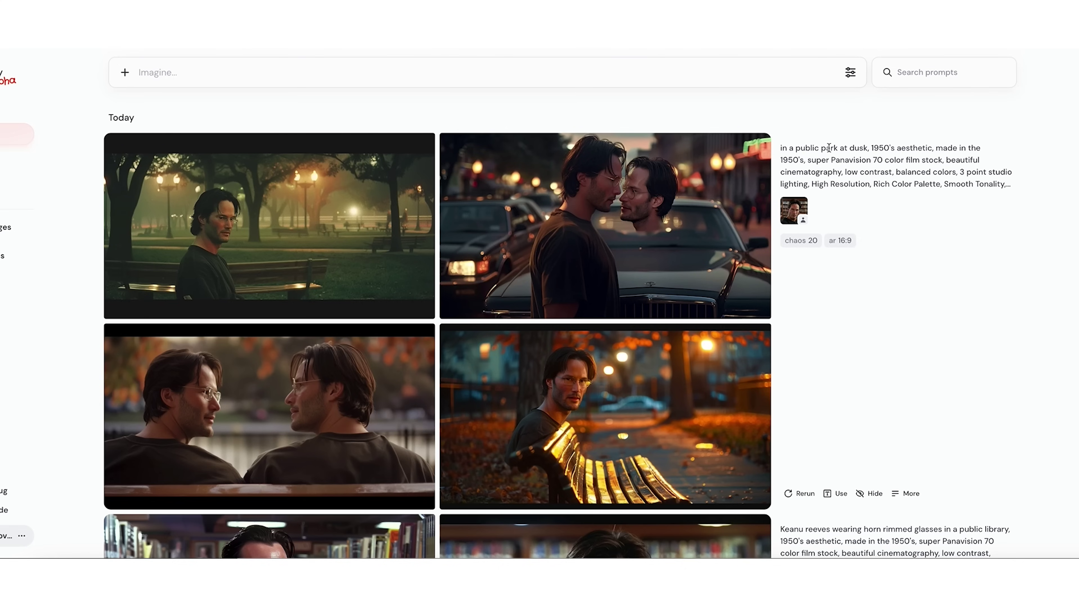
{"action": "mouse_move", "coordinate": [791, 217]}
{"action": "mouse_move", "coordinate": [526, 181]}
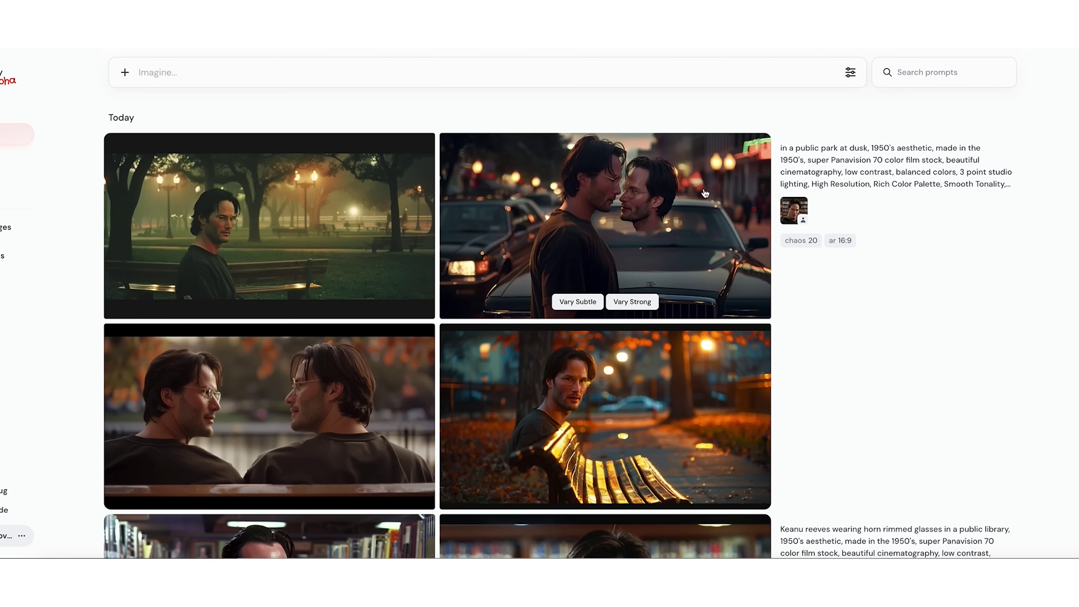
{"action": "mouse_move", "coordinate": [809, 467]}
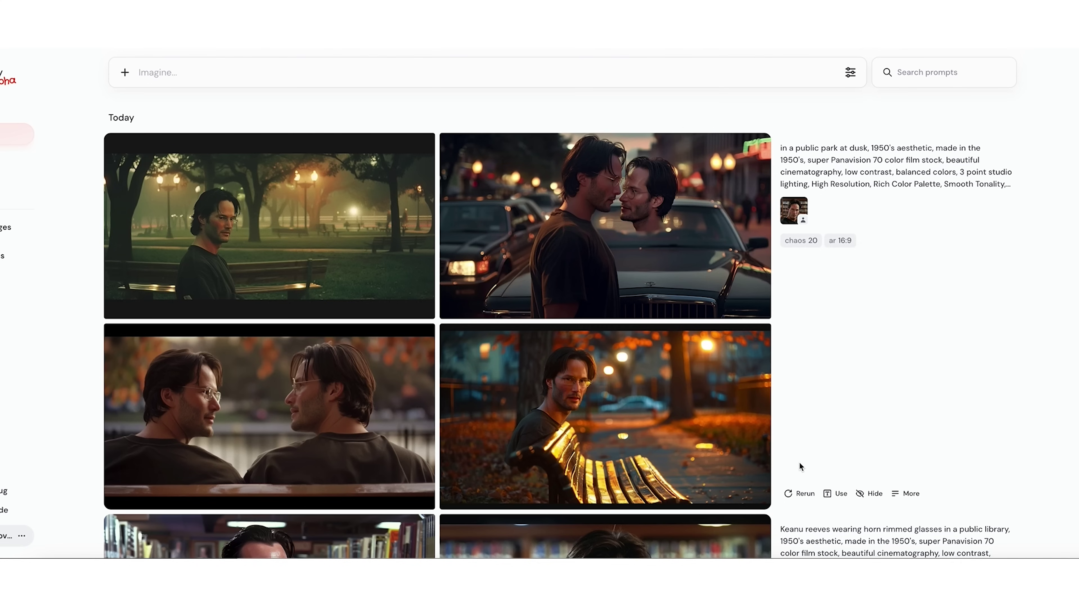
{"action": "mouse_move", "coordinate": [525, 313]}
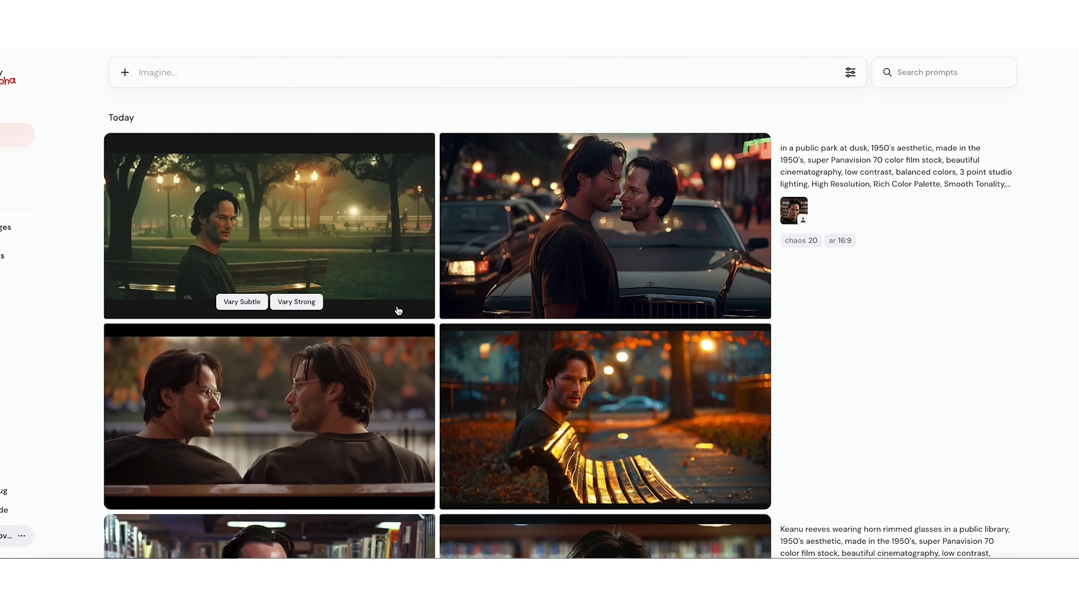
{"action": "mouse_move", "coordinate": [352, 361]}
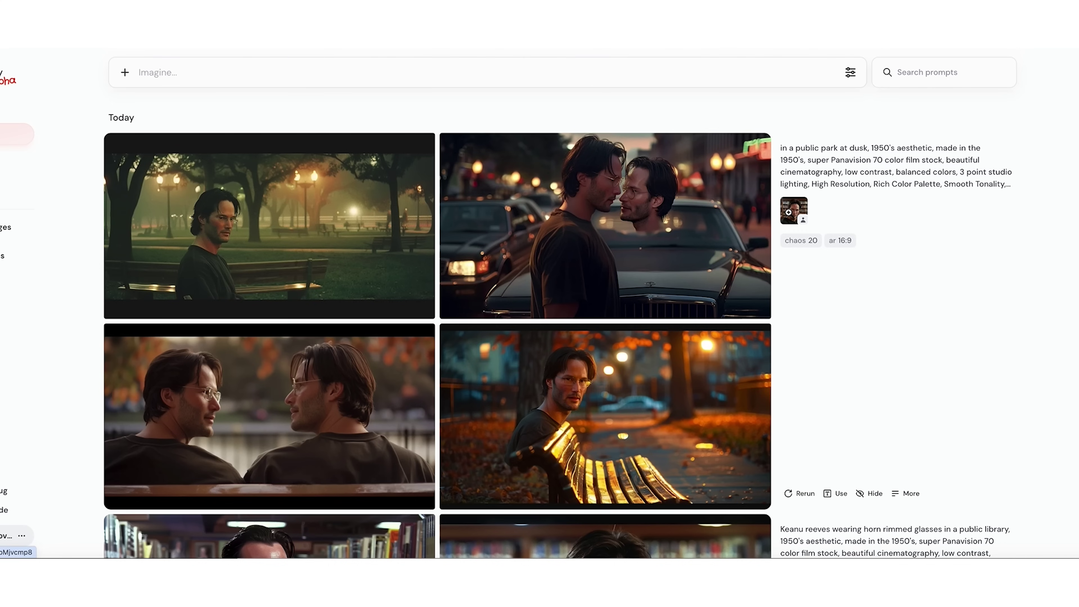
Attach the uploaded sunglasses photo as character reference and preview it full size
{"action": "left_click", "coordinate": [125, 72]}
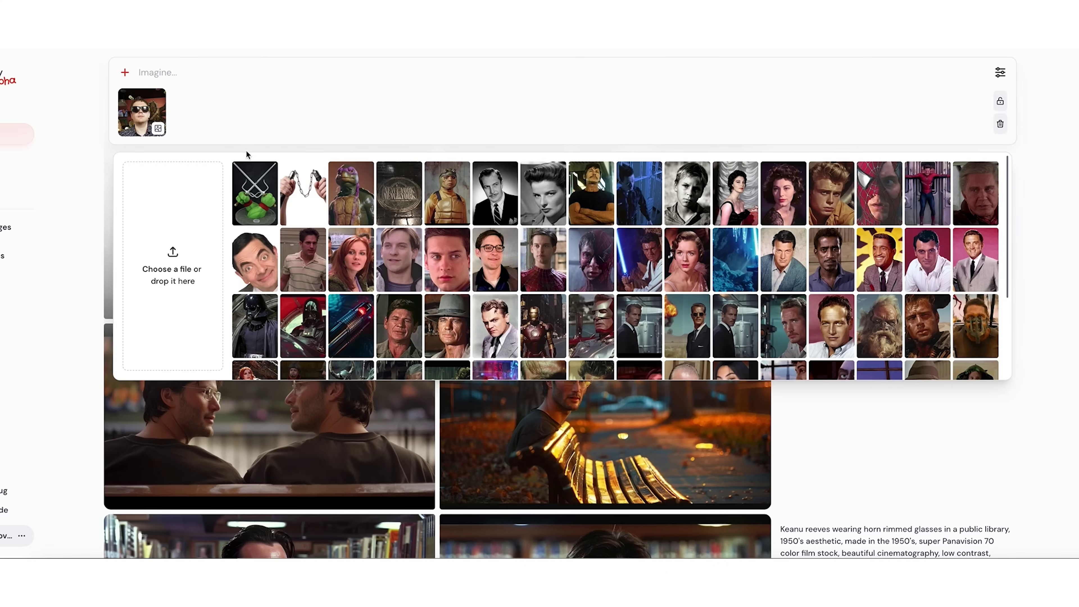
{"action": "mouse_move", "coordinate": [159, 121]}
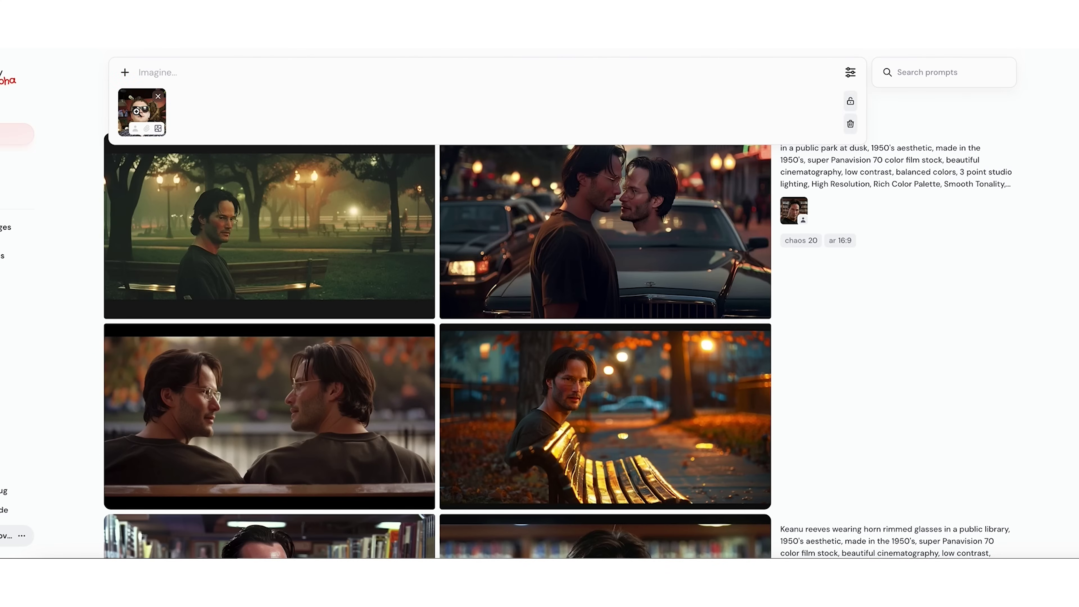
{"action": "left_click", "coordinate": [140, 126]}
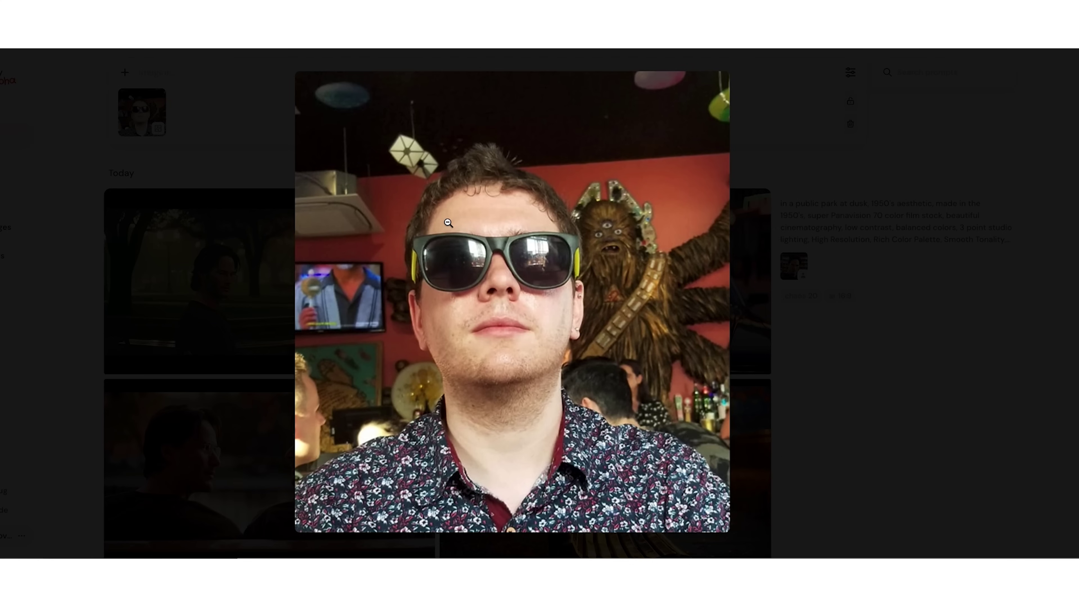
{"action": "left_click", "coordinate": [158, 119]}
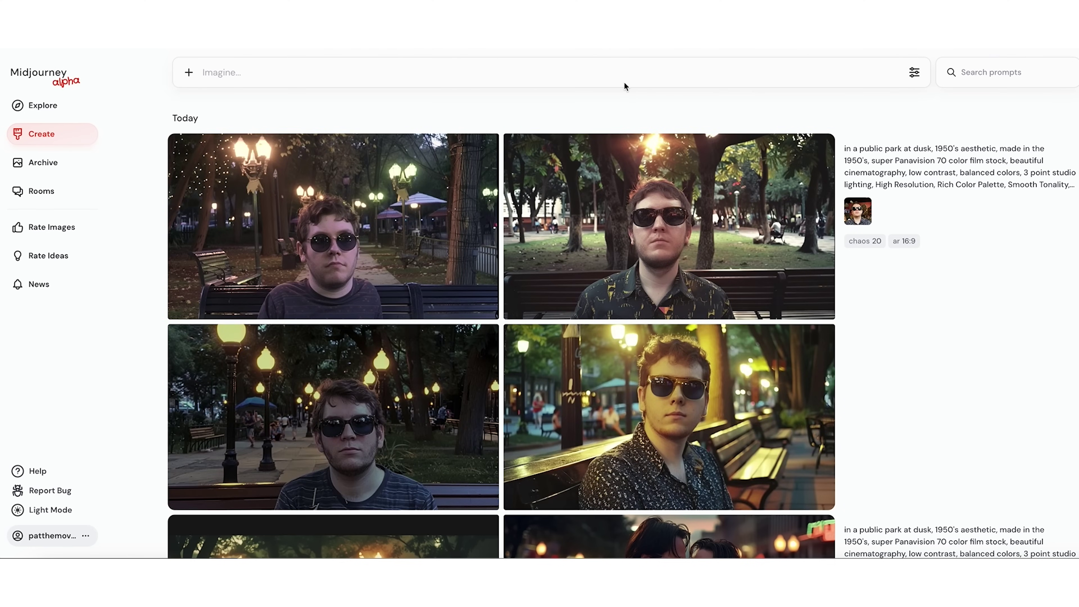
{"action": "mouse_move", "coordinate": [595, 408]}
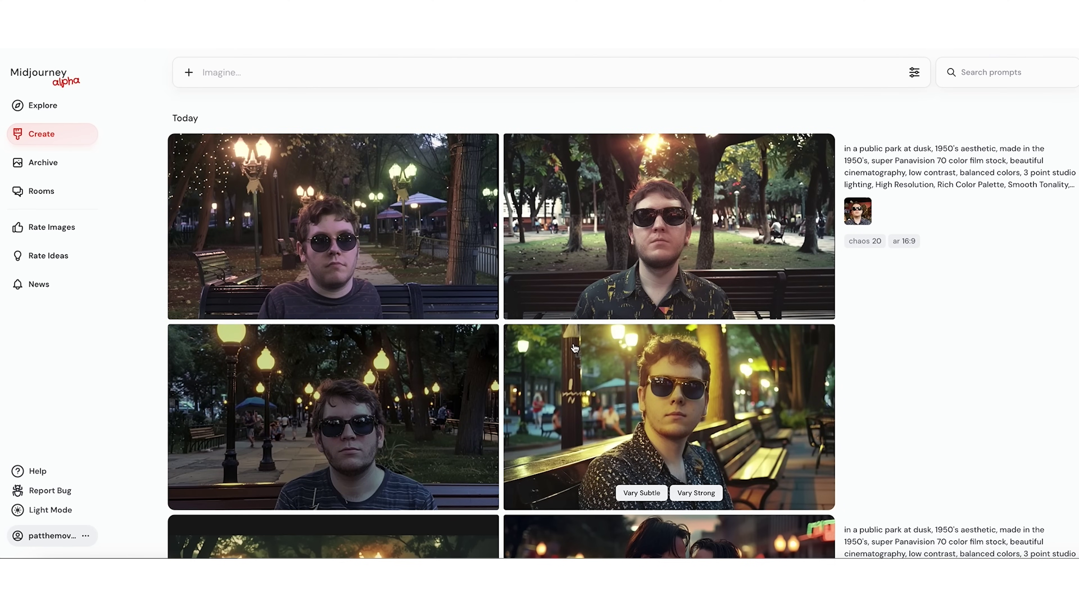
{"action": "scroll", "coordinate": [574, 347], "scroll_direction": "down", "scroll_amount": 5}
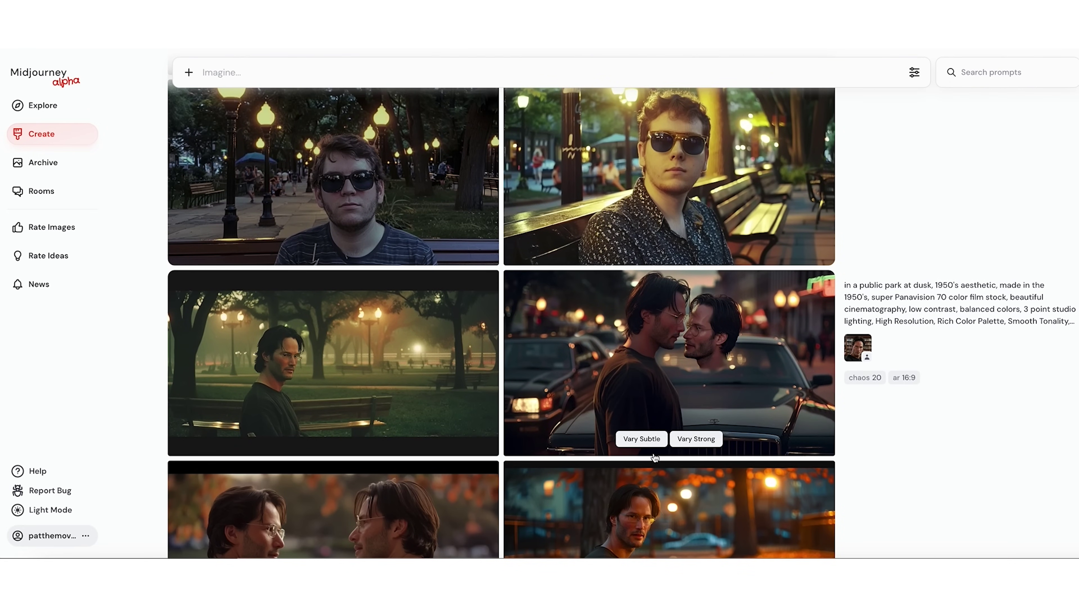
{"action": "scroll", "coordinate": [654, 458], "scroll_direction": "up", "scroll_amount": 5}
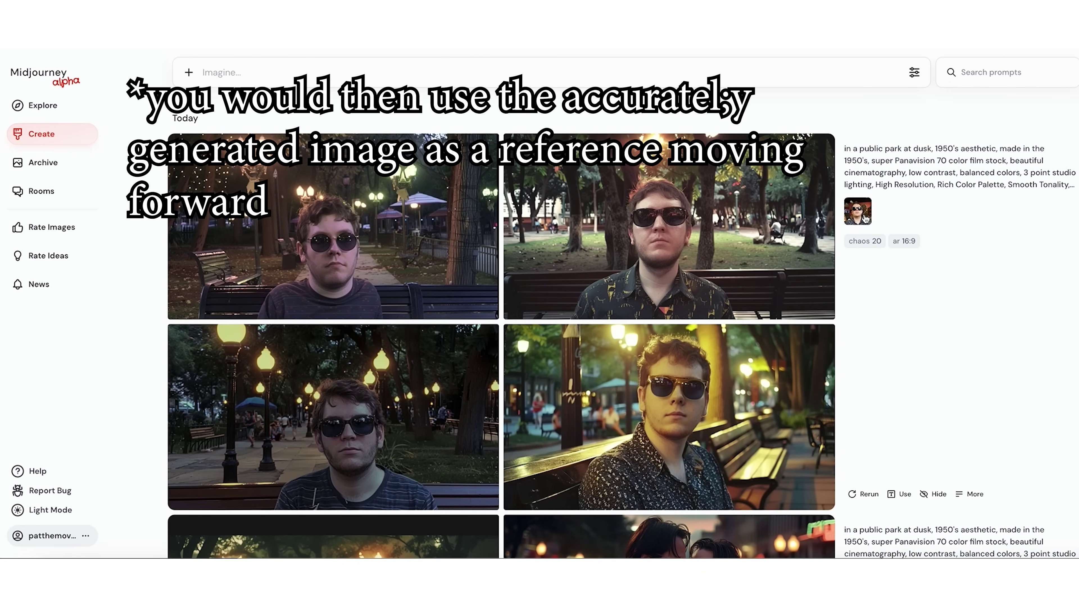
{"action": "scroll", "coordinate": [949, 377], "scroll_direction": "down", "scroll_amount": 2}
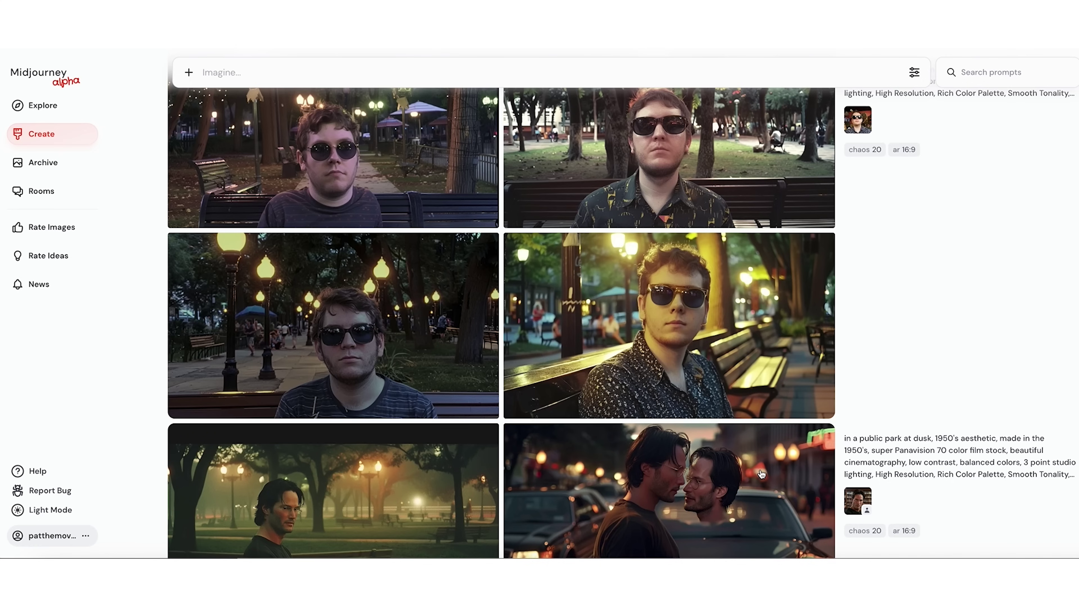
{"action": "scroll", "coordinate": [1010, 321], "scroll_direction": "up", "scroll_amount": 2}
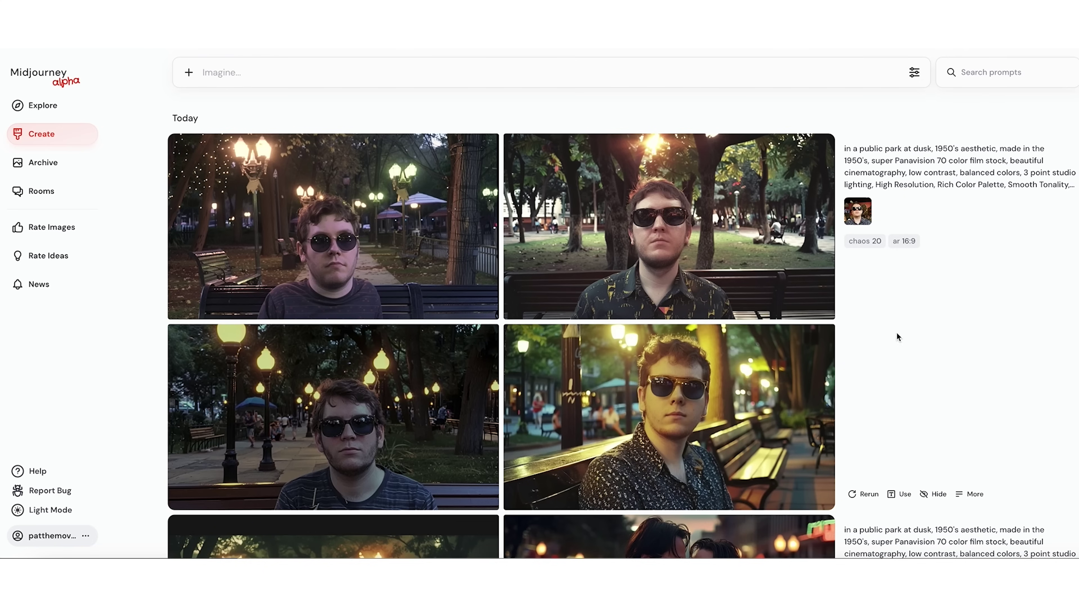
{"action": "scroll", "coordinate": [934, 287], "scroll_direction": "down", "scroll_amount": 6}
{"action": "scroll", "coordinate": [933, 288], "scroll_direction": "up", "scroll_amount": 6}
{"action": "scroll", "coordinate": [934, 288], "scroll_direction": "down", "scroll_amount": 15}
{"action": "scroll", "coordinate": [934, 288], "scroll_direction": "down", "scroll_amount": 2}
{"action": "scroll", "coordinate": [934, 288], "scroll_direction": "up", "scroll_amount": 15}
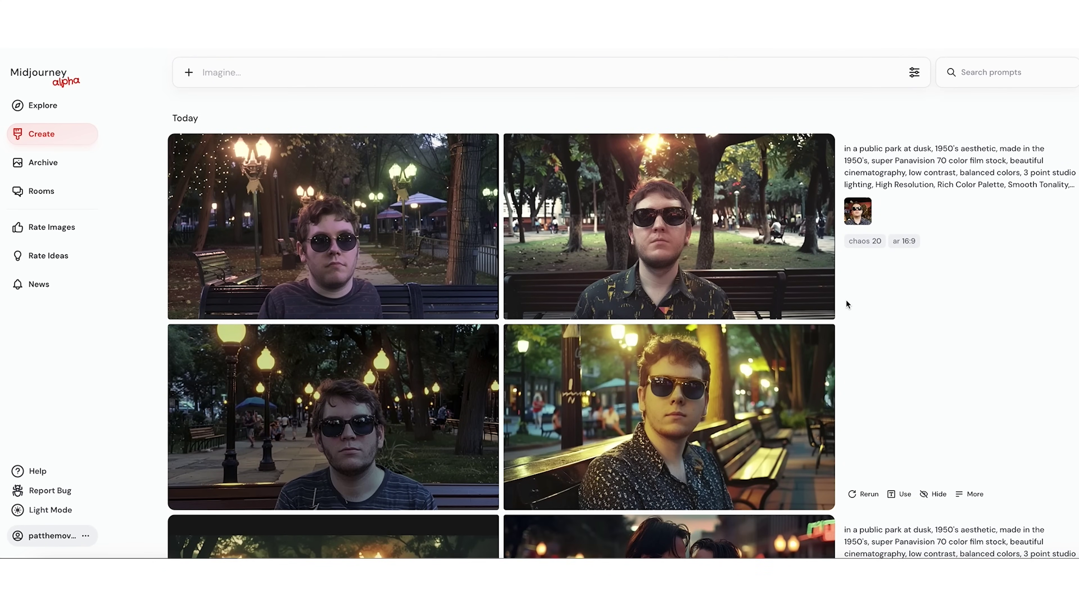